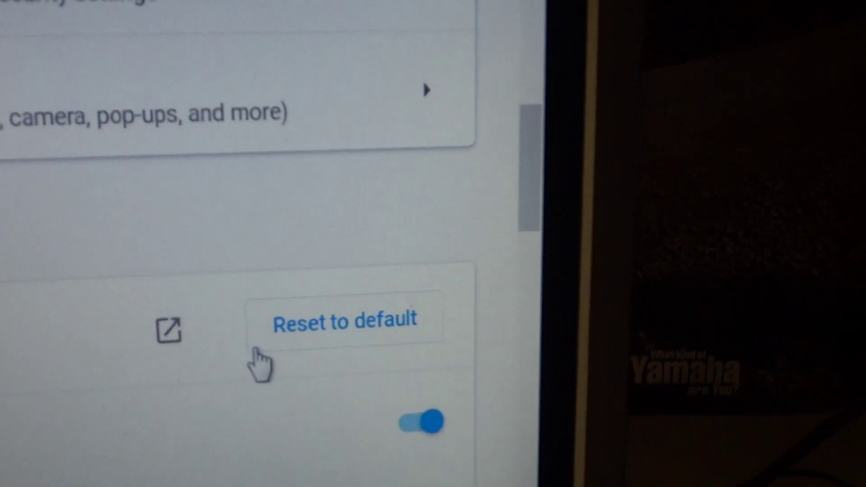
- Restore Chrome's theme to the default from the Appearance settings
click(383, 315)
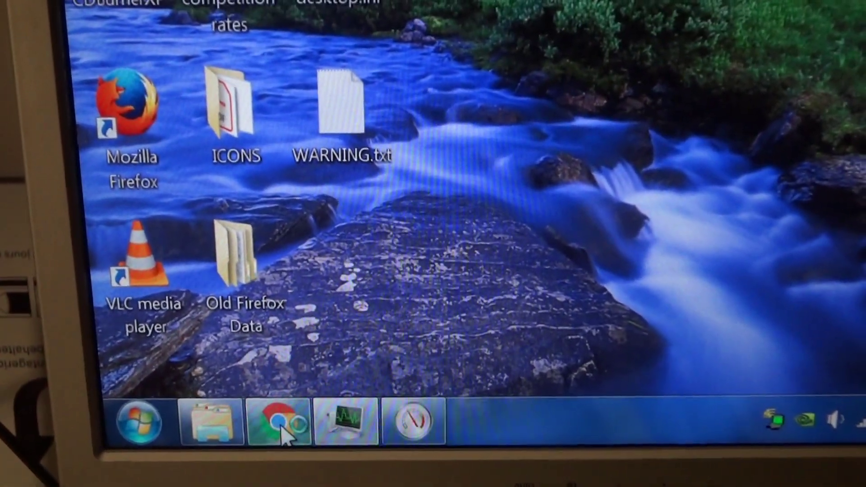
- Relaunch Chrome from the taskbar icon
click(284, 428)
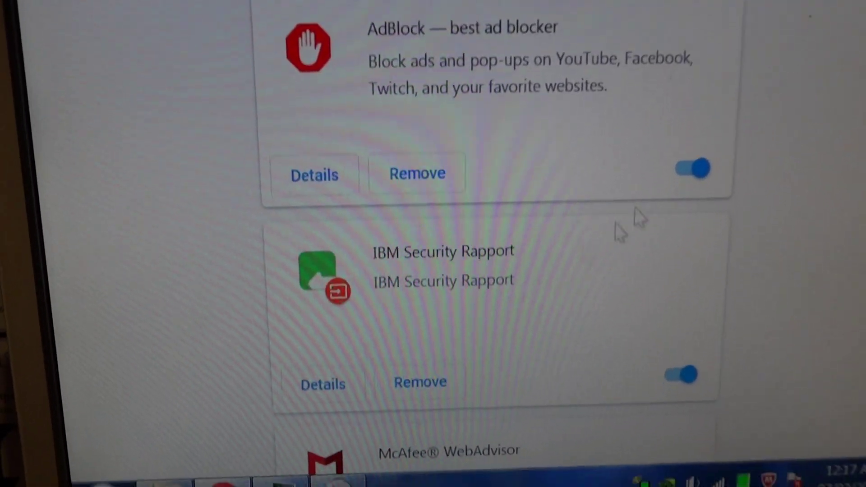
scroll(487, 237, down, 3)
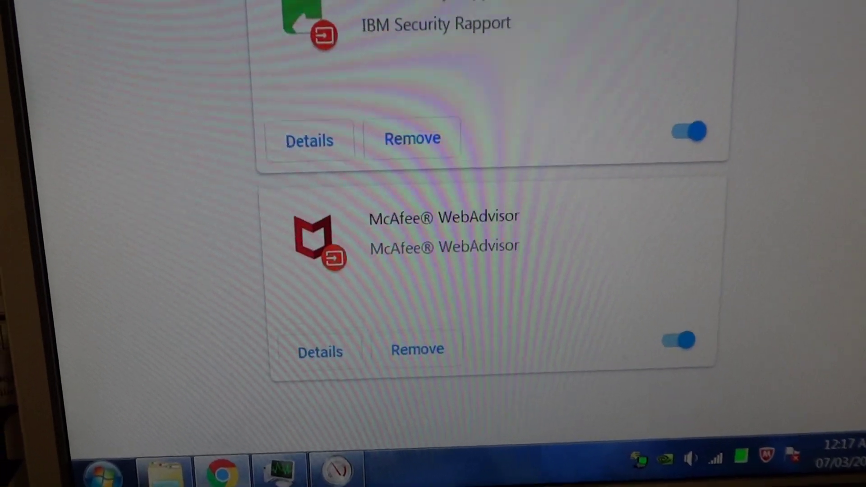
scroll(487, 237, up, 4)
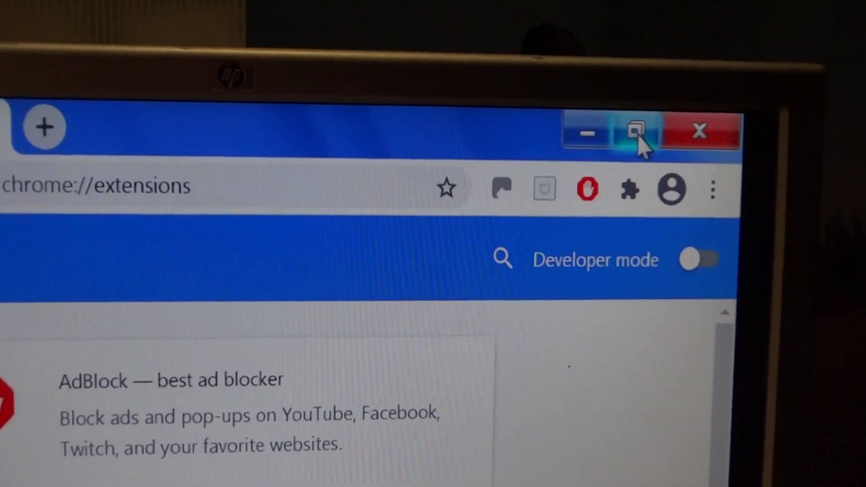
- Close the Chrome window with its title-bar X button, returning to the desktop
click(666, 98)
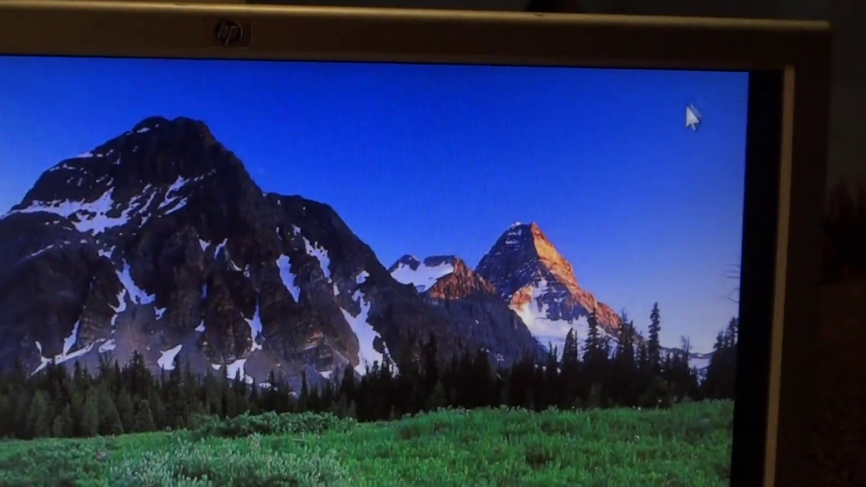